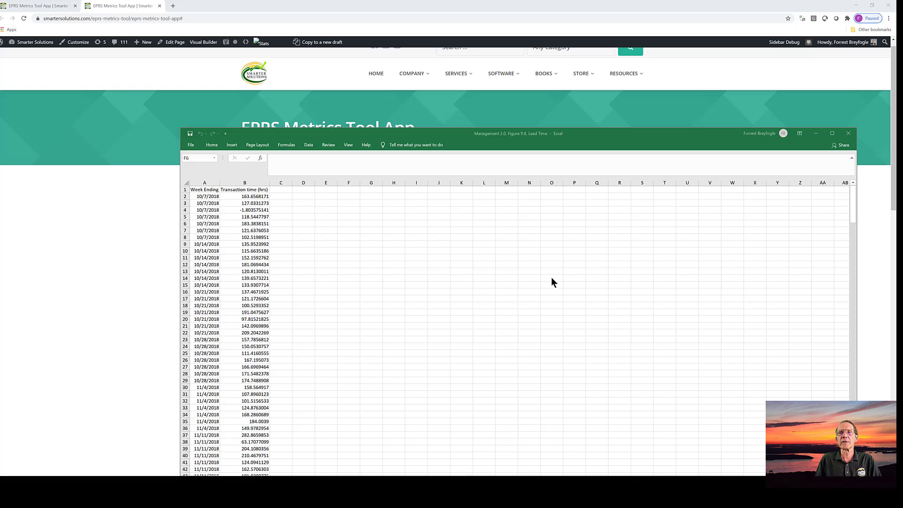
Step: Switch from the Excel data to the EPRS Metrics Tool App and upload the workbook "Management 2.0, Figure 9.8, Lead Time" to the IEE Chart Builder
{"action": "left_click", "coordinate": [817, 133]}
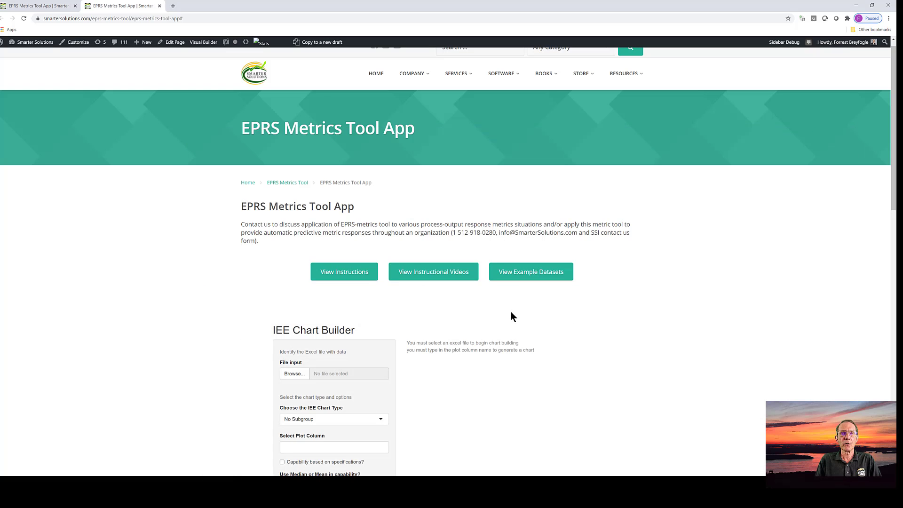
{"action": "scroll", "coordinate": [512, 315], "scroll_direction": "down", "scroll_amount": 2}
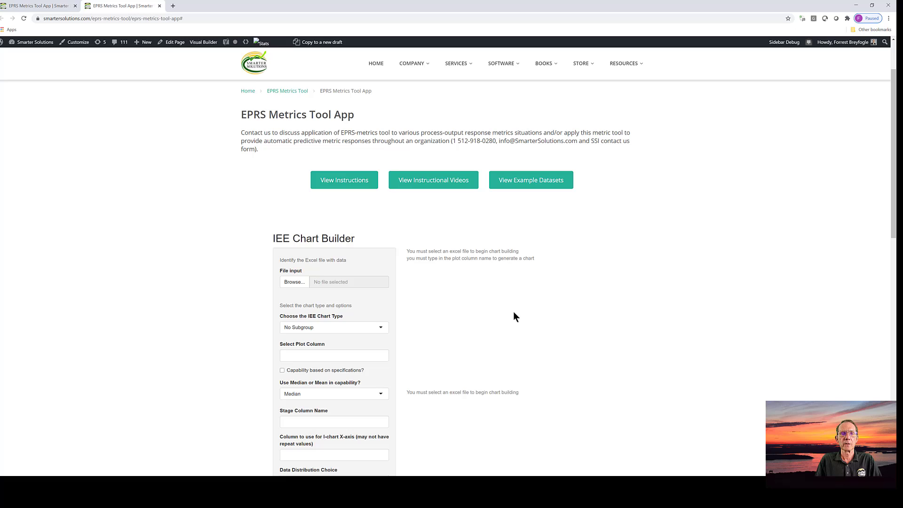
{"action": "left_click", "coordinate": [289, 275]}
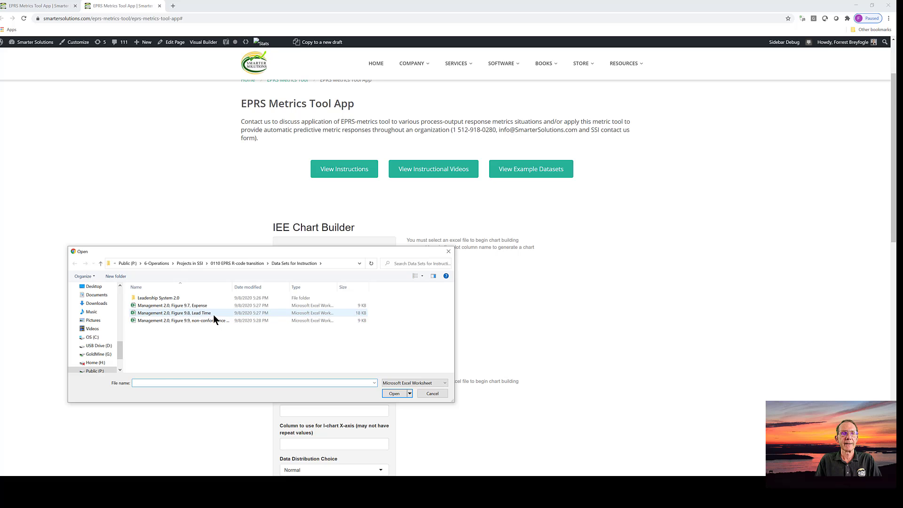
{"action": "left_click", "coordinate": [213, 314]}
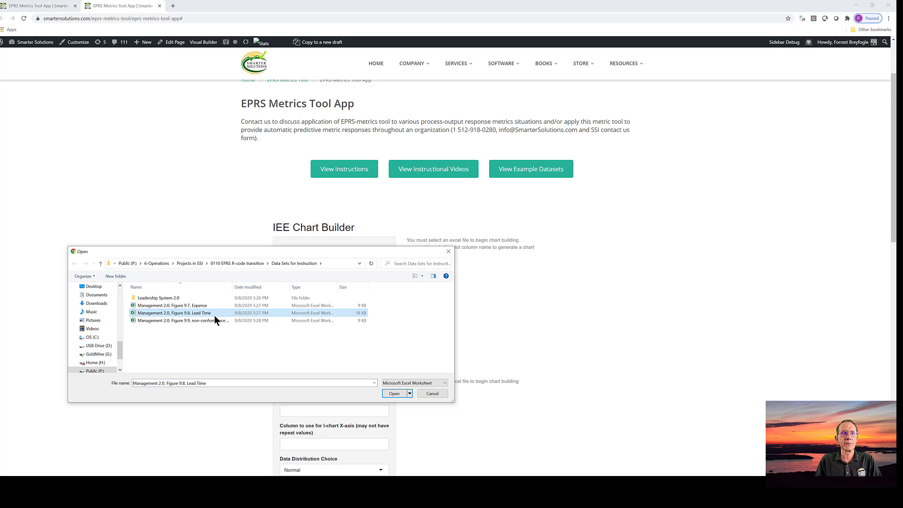
{"action": "left_click", "coordinate": [394, 393]}
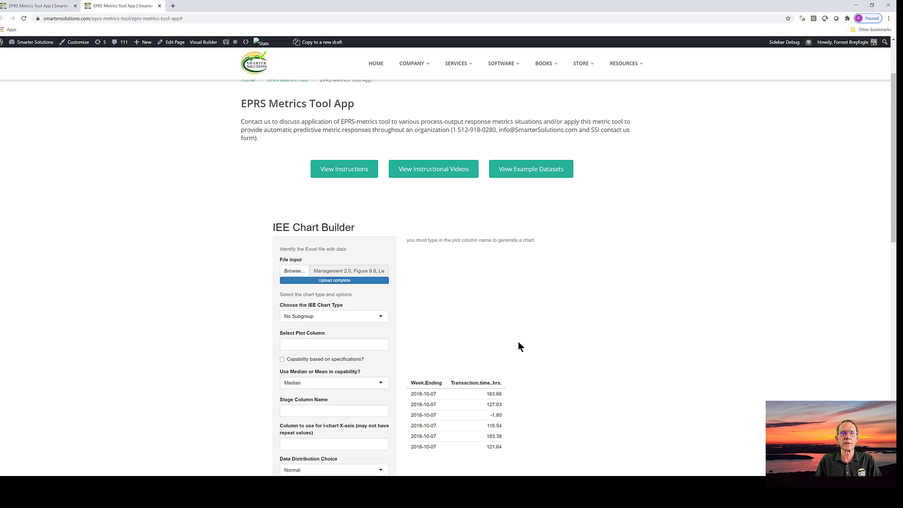
Step: Set the IEE chart type to Subgroup and copy the Week.Ending column name from the data preview
{"action": "left_click", "coordinate": [379, 320]}
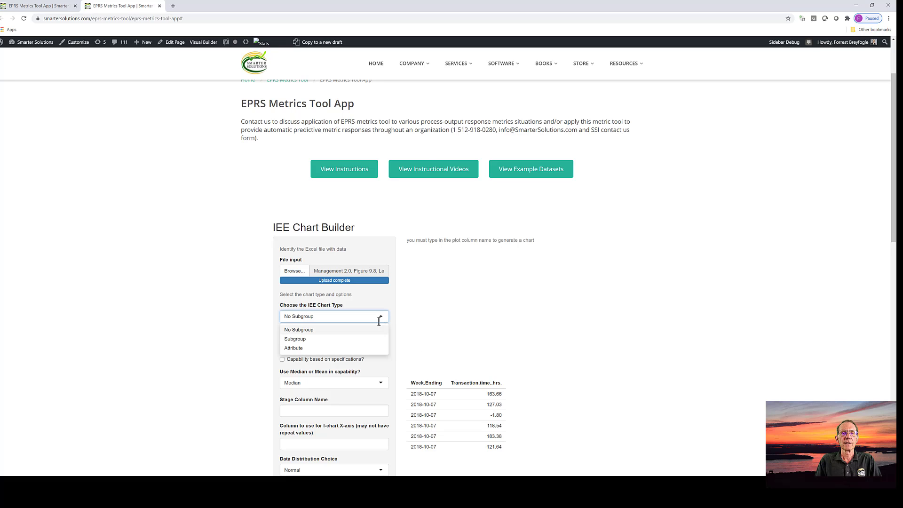
{"action": "left_click", "coordinate": [363, 339]}
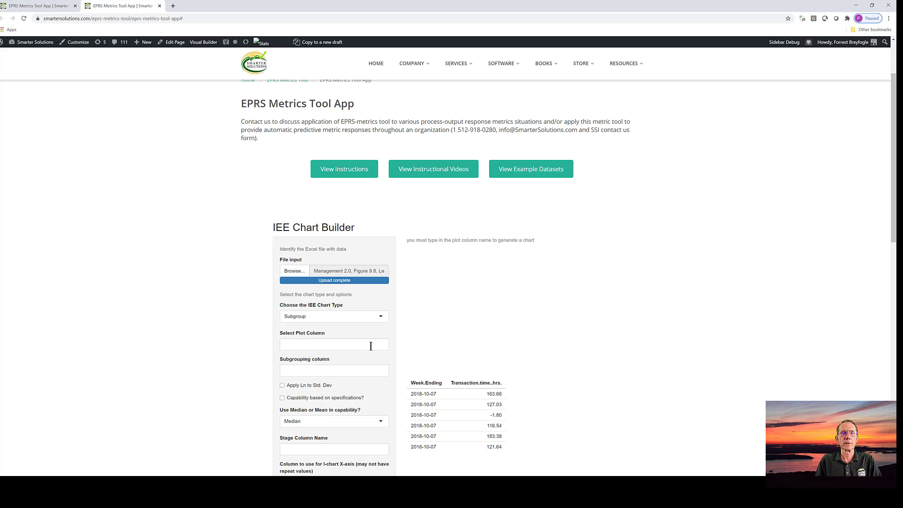
{"action": "left_click", "coordinate": [358, 347]}
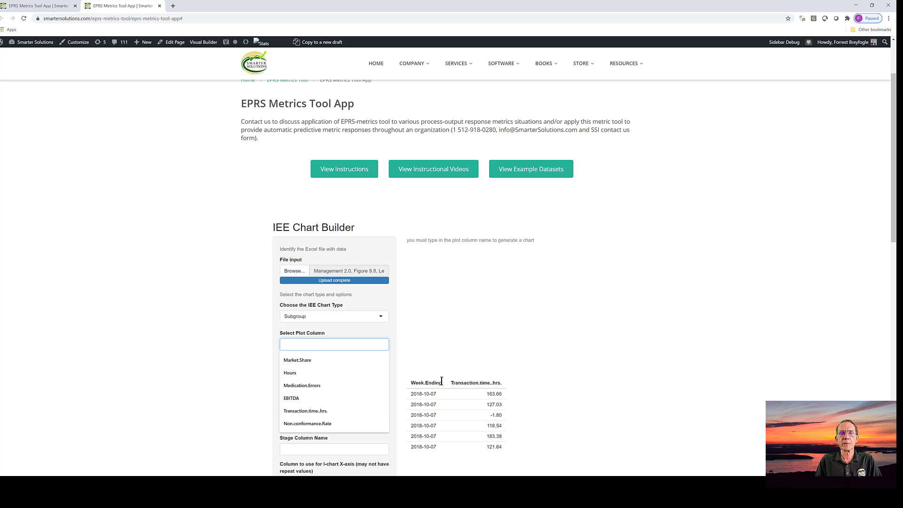
{"action": "left_click_drag", "start_coordinate": [441, 380], "coordinate": [414, 381]}
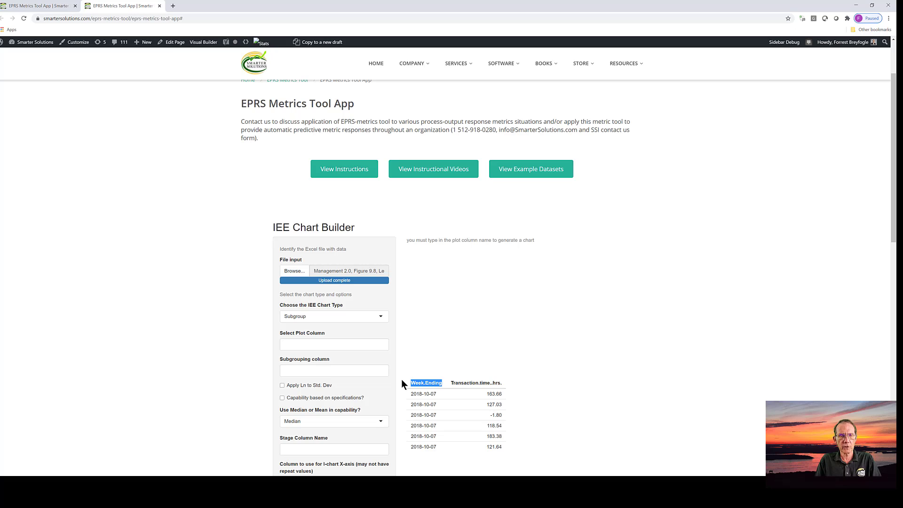
{"action": "left_click", "coordinate": [329, 346]}
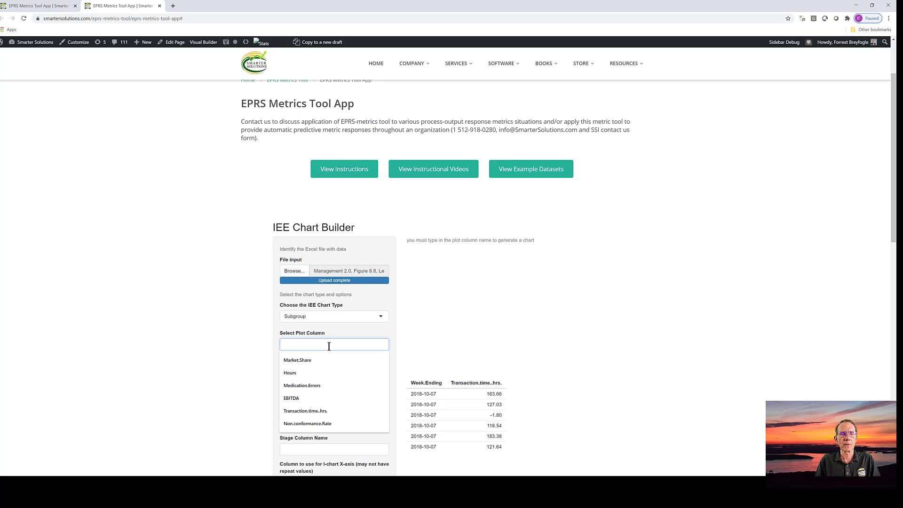
{"action": "key", "text": "ctrl+v"}
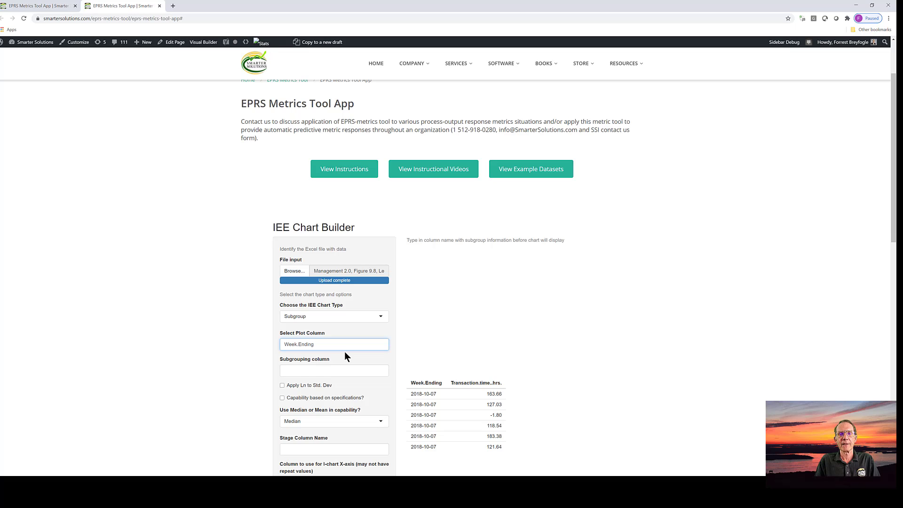
{"action": "left_click_drag", "start_coordinate": [332, 344], "coordinate": [290, 341]}
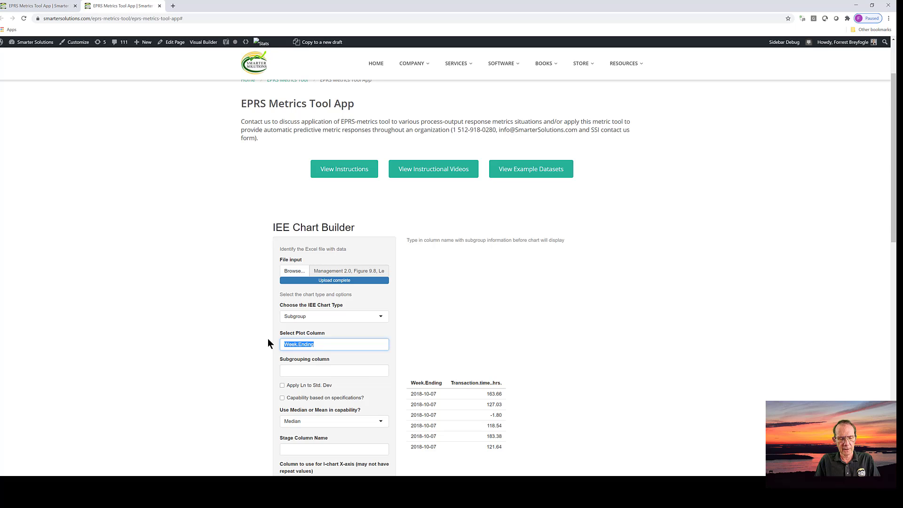
{"action": "key", "text": "BackSpace"}
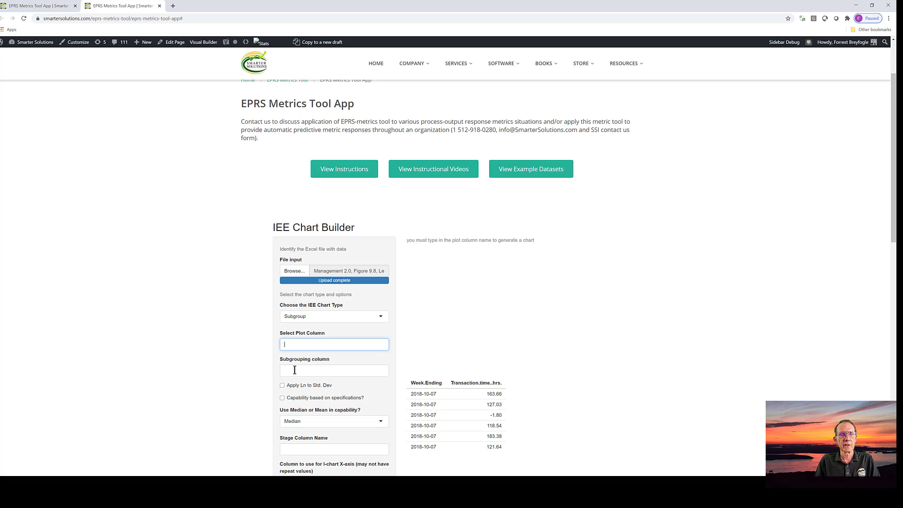
Step: Set the subgrouping column to Week.Ending and the plot column to Transaction.time..hrs., with no leading spaces
{"action": "left_click", "coordinate": [295, 370]}
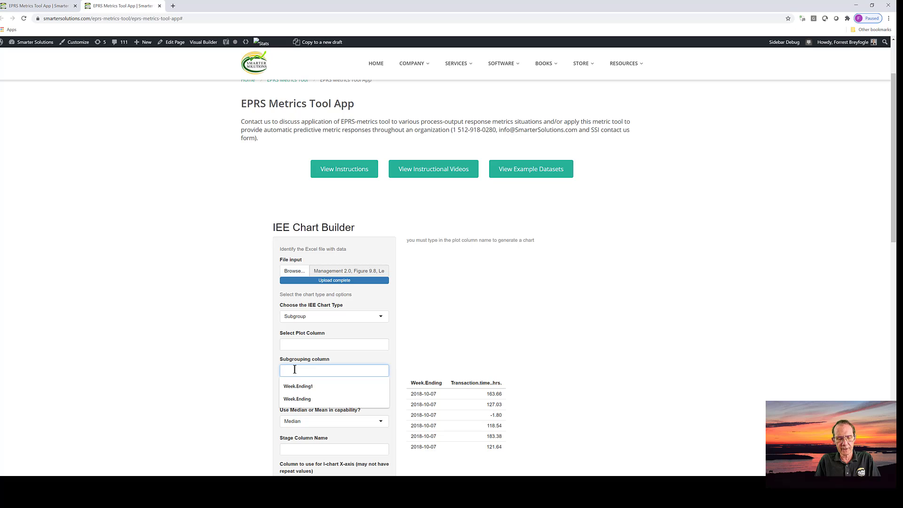
{"action": "key", "text": "ctrl+v"}
{"action": "left_click", "coordinate": [310, 344]}
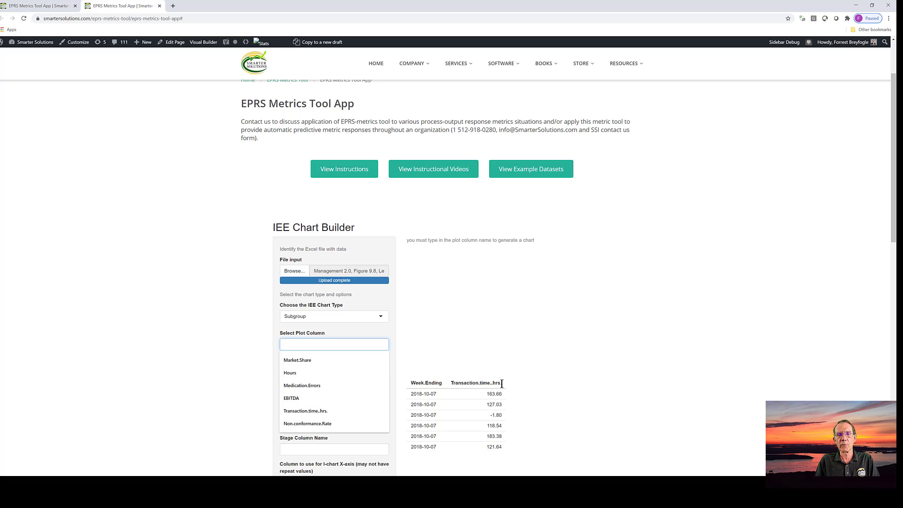
{"action": "left_click_drag", "start_coordinate": [502, 382], "coordinate": [444, 382]}
{"action": "key", "text": "ctrl+c"}
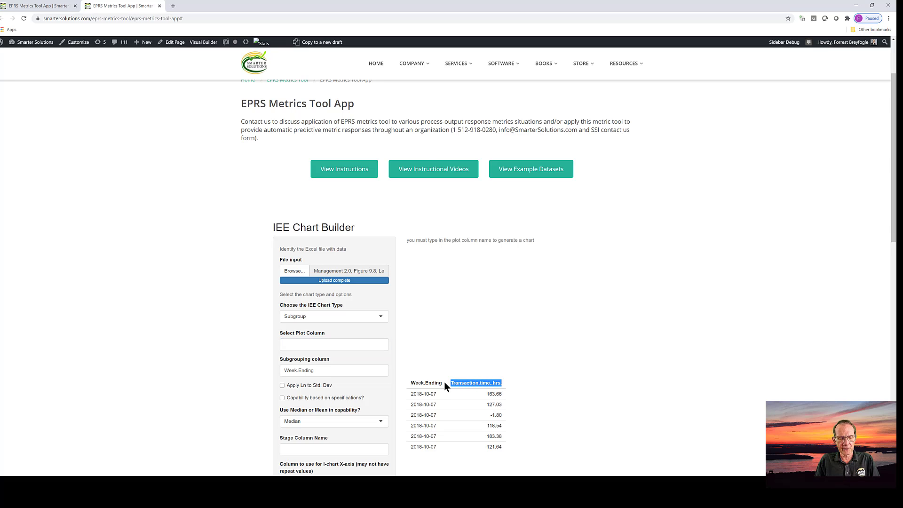
{"action": "left_click", "coordinate": [311, 344]}
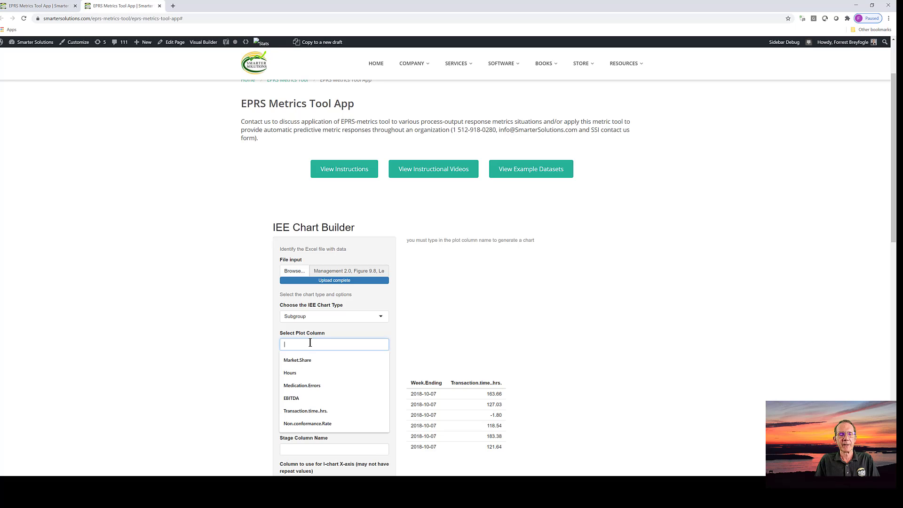
{"action": "key", "text": "ctrl+v"}
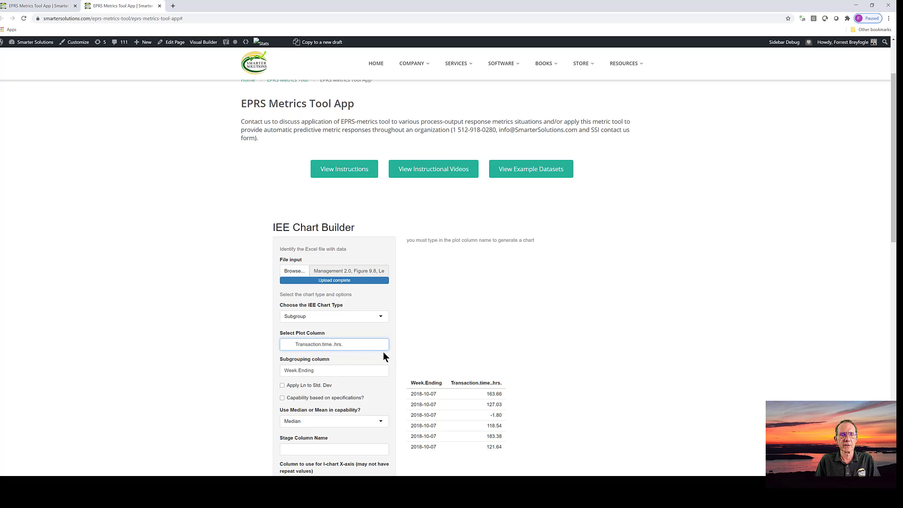
{"action": "left_click", "coordinate": [294, 345]}
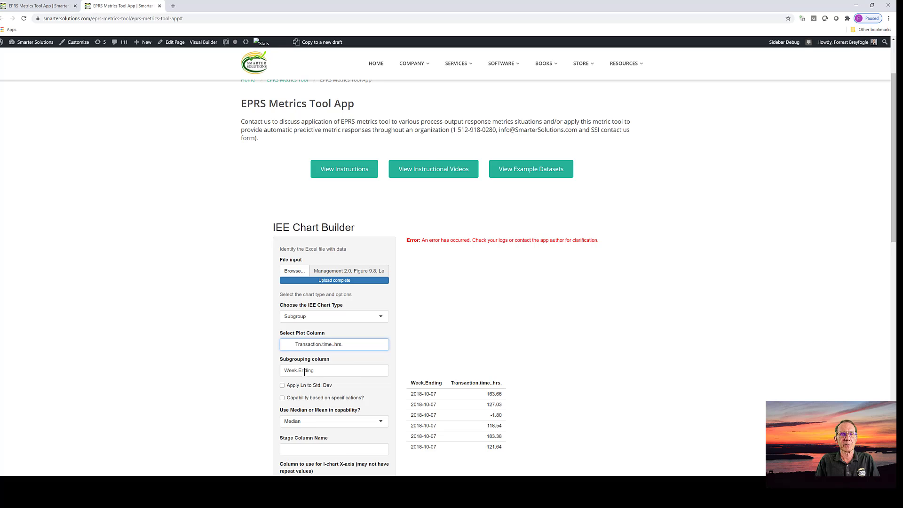
{"action": "key", "text": "BackSpace"}
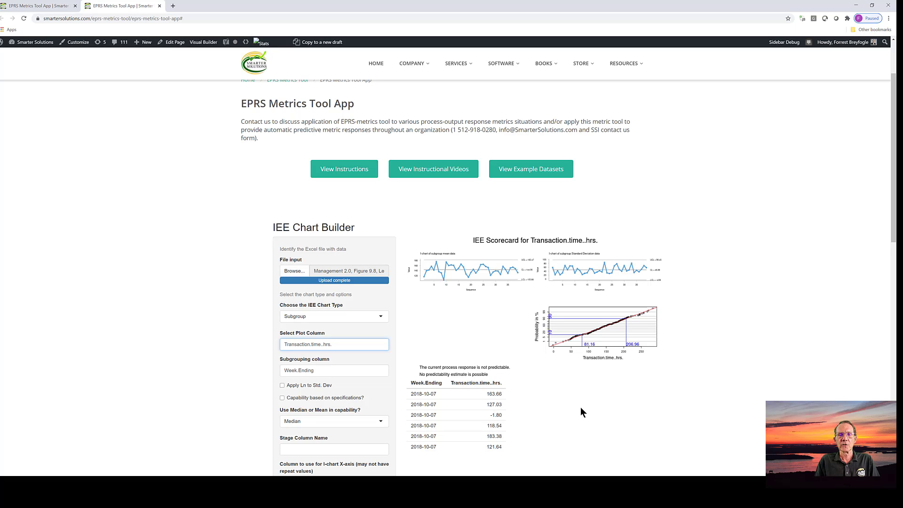
Step: Use the Mean in the capability calculation and set Force Predictability to Yes
{"action": "scroll", "coordinate": [581, 408], "scroll_direction": "down", "scroll_amount": 1}
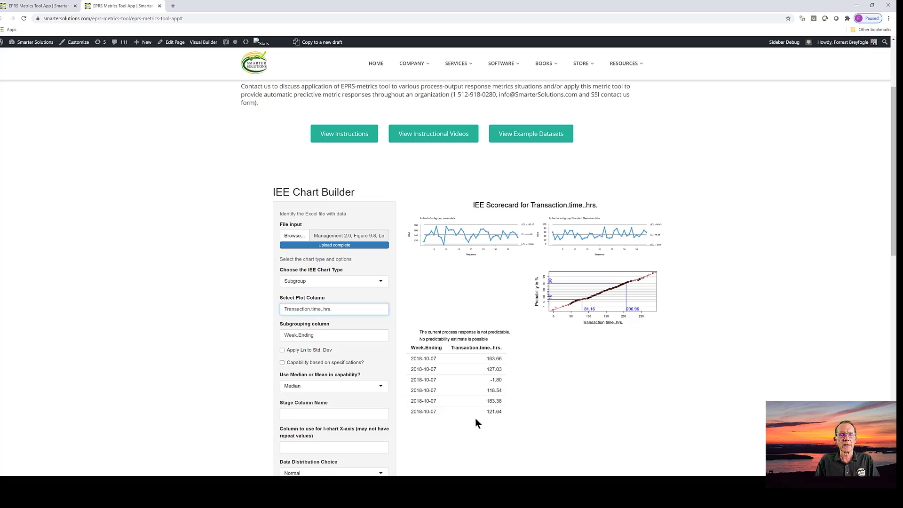
{"action": "left_click", "coordinate": [380, 388]}
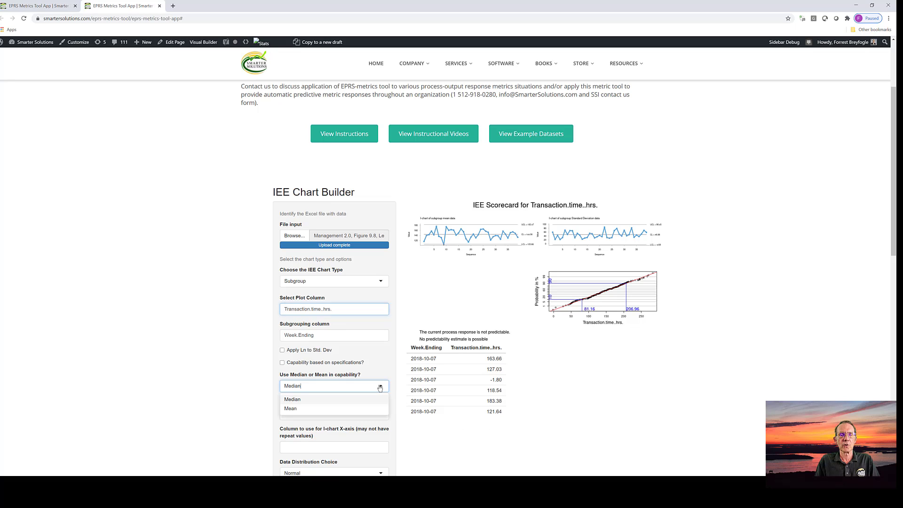
{"action": "left_click", "coordinate": [367, 409]}
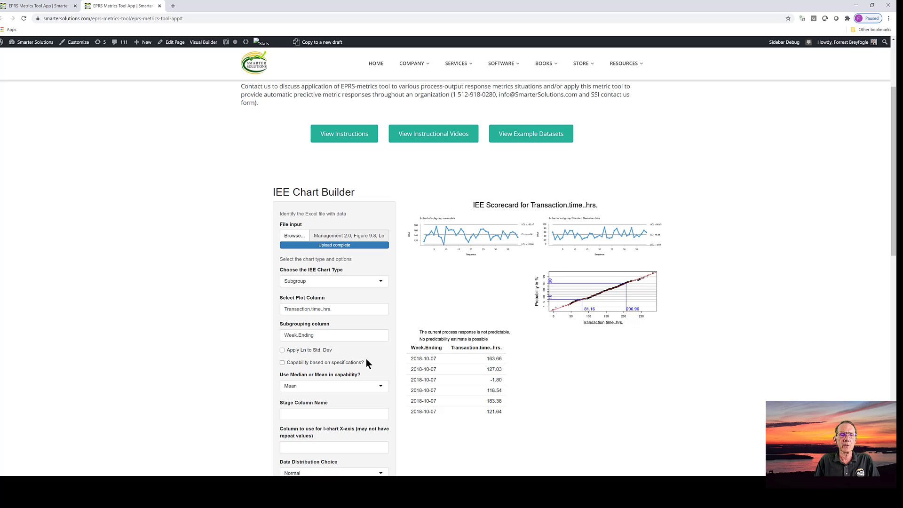
{"action": "scroll", "coordinate": [366, 358], "scroll_direction": "down", "scroll_amount": 3}
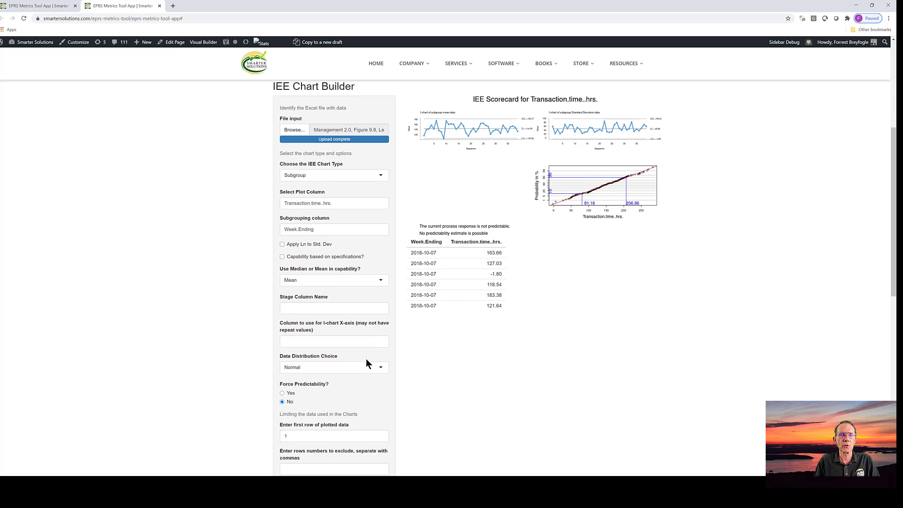
{"action": "scroll", "coordinate": [365, 363], "scroll_direction": "down", "scroll_amount": 1}
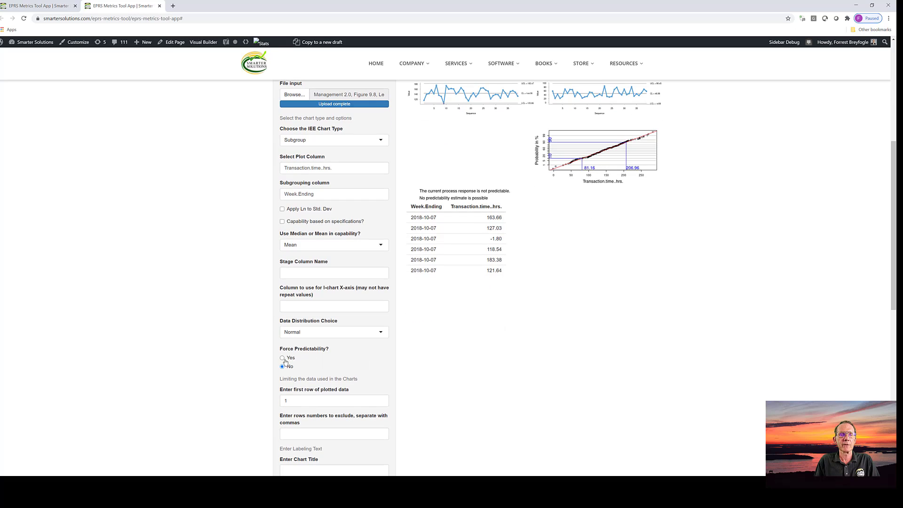
{"action": "left_click", "coordinate": [284, 359]}
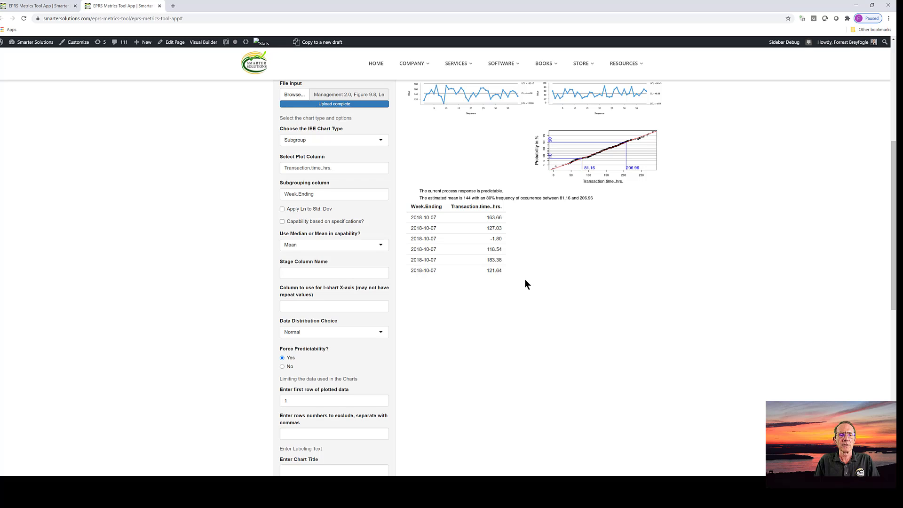
Step: Set the column used for the I-chart X-axis to Week.Ending
{"action": "scroll", "coordinate": [525, 284], "scroll_direction": "down", "scroll_amount": 1}
{"action": "scroll", "coordinate": [526, 284], "scroll_direction": "up", "scroll_amount": 1}
{"action": "left_click", "coordinate": [316, 306]}
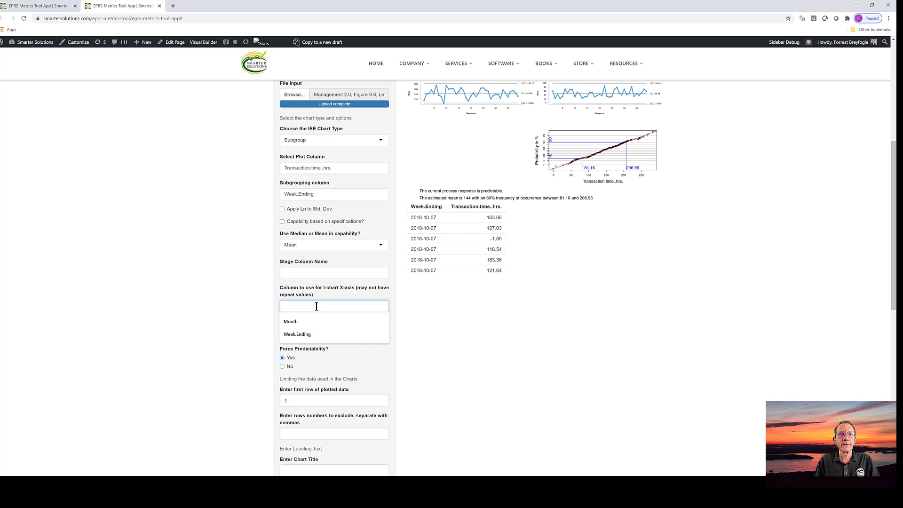
{"action": "left_click", "coordinate": [303, 321]}
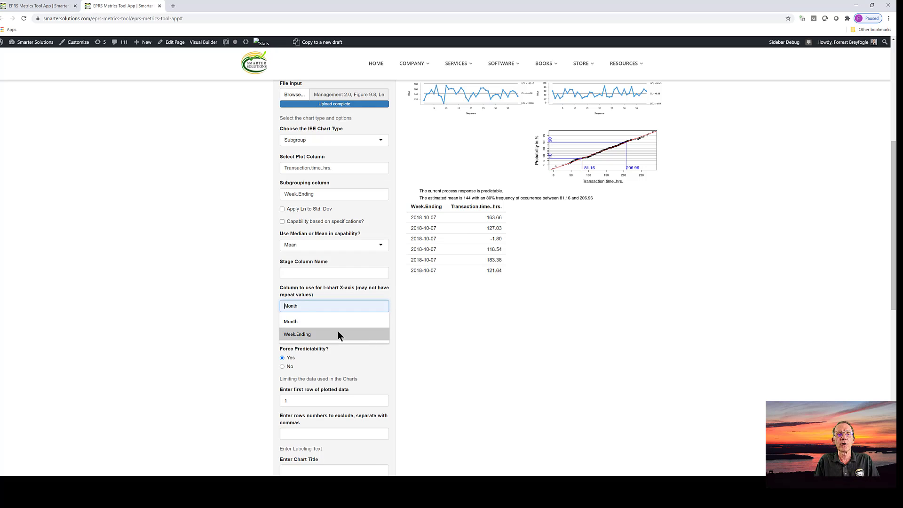
{"action": "left_click", "coordinate": [324, 335]}
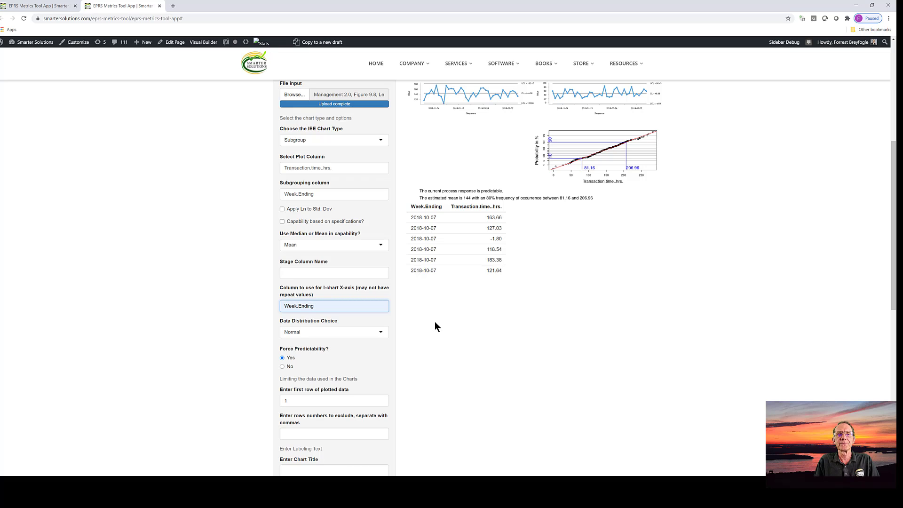
Step: Enter "Lead Time" as the chart title in the labeling text
{"action": "scroll", "coordinate": [435, 325], "scroll_direction": "down", "scroll_amount": 2}
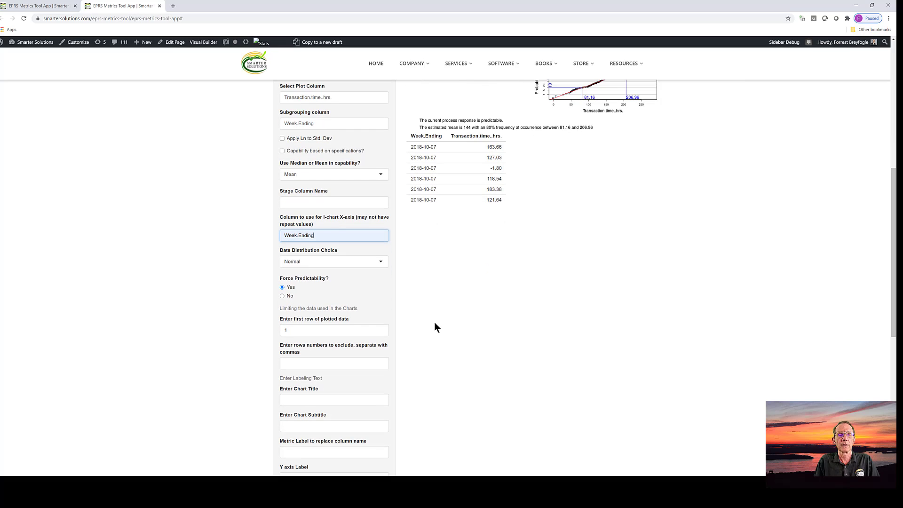
{"action": "scroll", "coordinate": [436, 326], "scroll_direction": "down", "scroll_amount": 2}
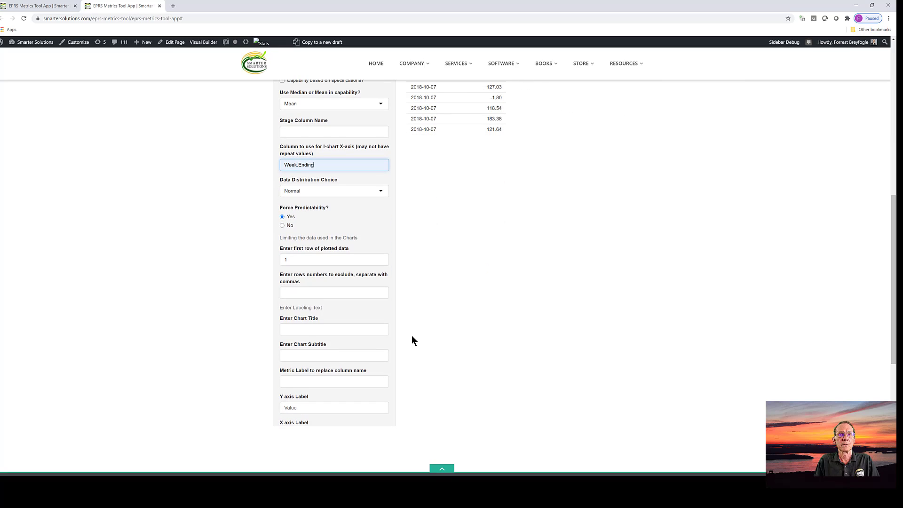
{"action": "scroll", "coordinate": [413, 336], "scroll_direction": "down", "scroll_amount": 1}
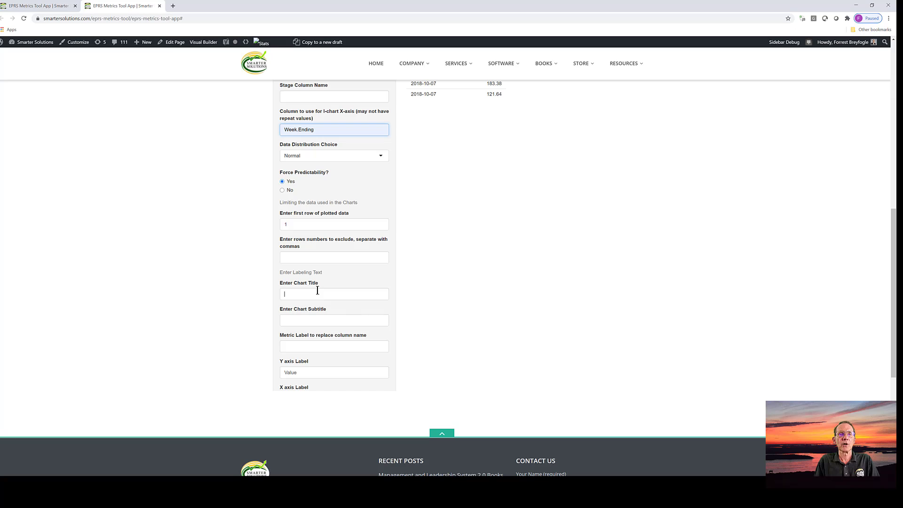
{"action": "left_click", "coordinate": [318, 291]}
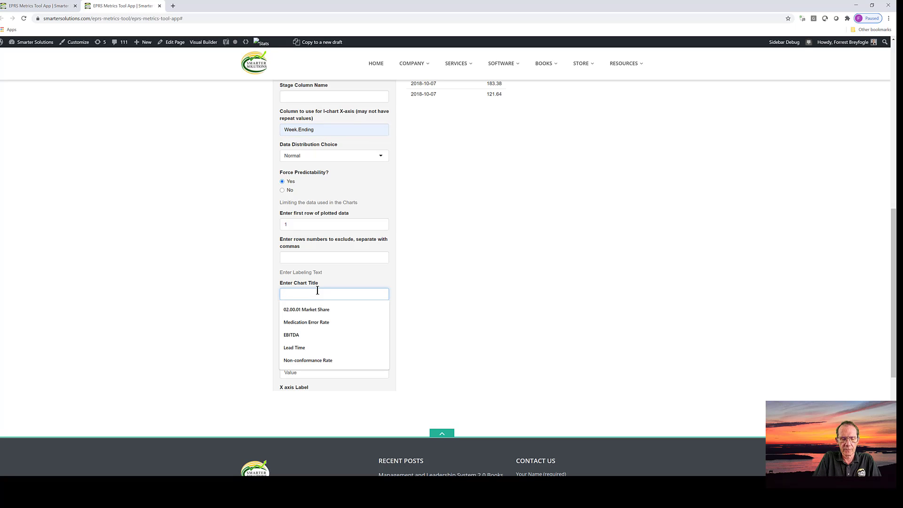
{"action": "type", "text": "Lead "}
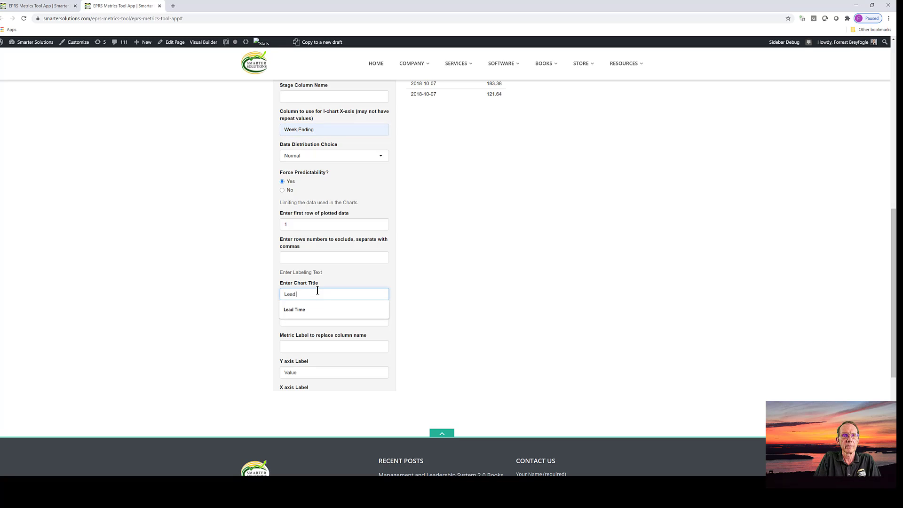
{"action": "type", "text": "Time"}
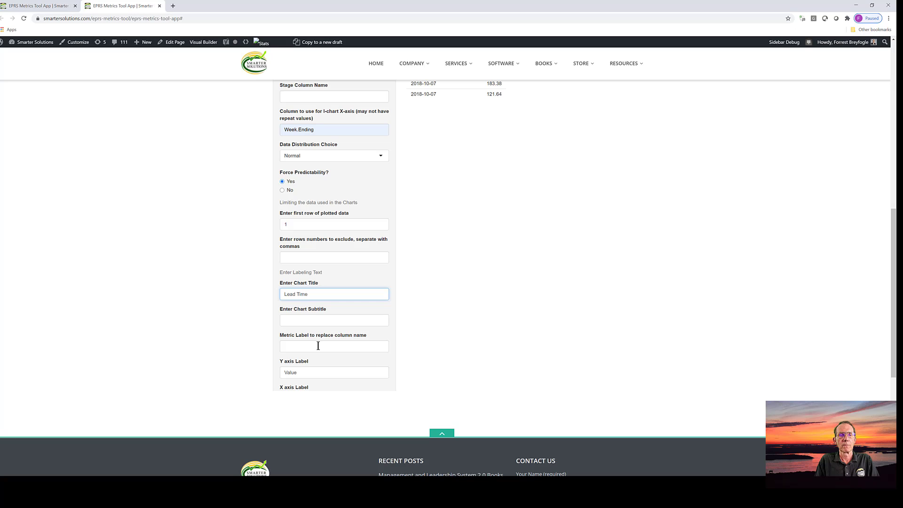
Step: Replace the default Y axis label with "Hours" in the labeling text
{"action": "left_click", "coordinate": [315, 370]}
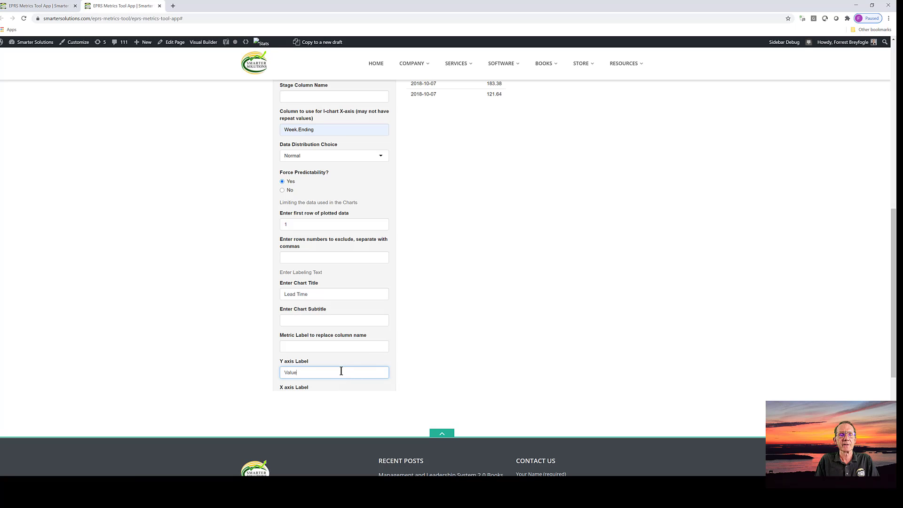
{"action": "key", "text": "BackSpace"}
{"action": "key", "text": "BackSpace"}
{"action": "key", "text": "BackSpace"}
{"action": "key", "text": "BackSpace"}
{"action": "key", "text": "BackSpace"}
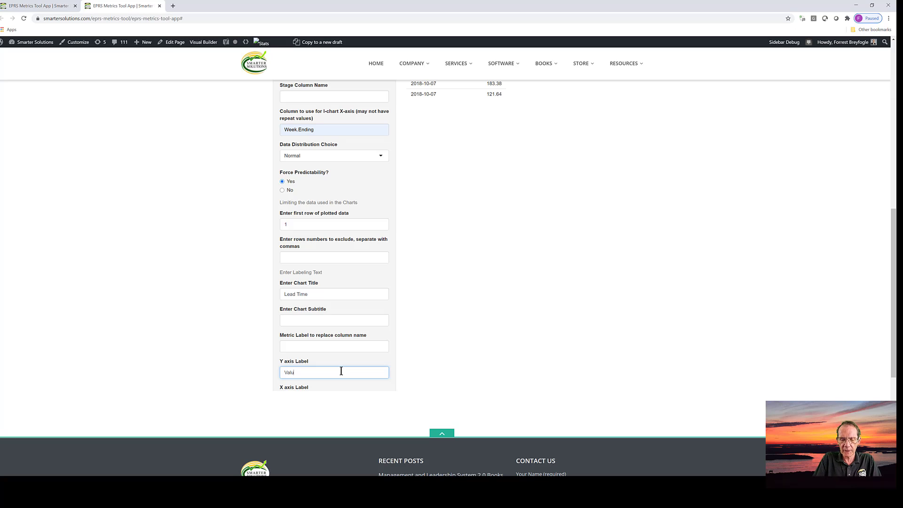
{"action": "type", "text": "Hours"}
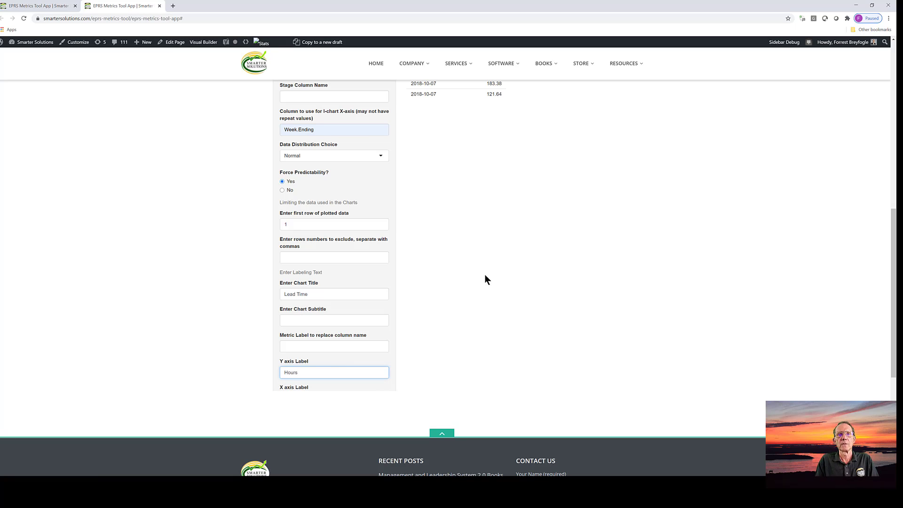
{"action": "left_click", "coordinate": [506, 258]}
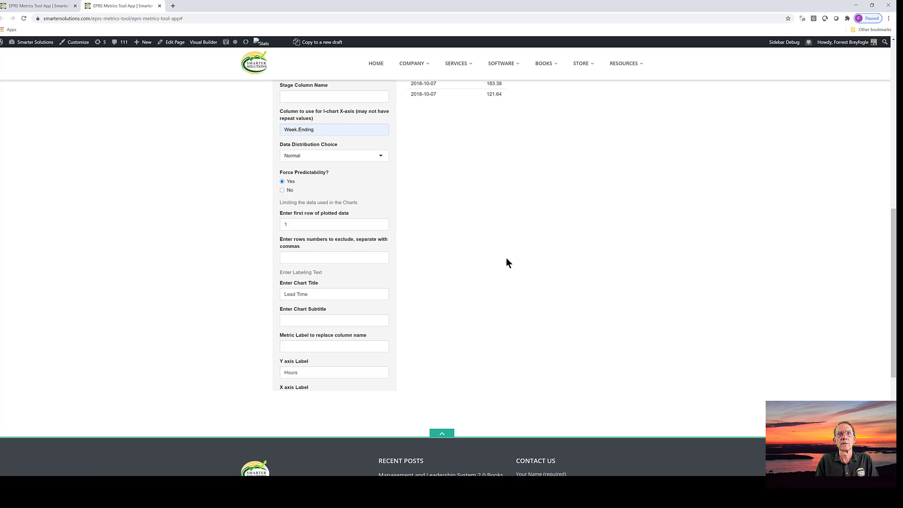
Step: Save the Lead Time scorecard image as PNG "Management 2.0, Figure 9.8" in Data Sets for Instruction, and set the download to open when done
{"action": "scroll", "coordinate": [505, 258], "scroll_direction": "up", "scroll_amount": 6}
{"action": "scroll", "coordinate": [530, 249], "scroll_direction": "up", "scroll_amount": 1}
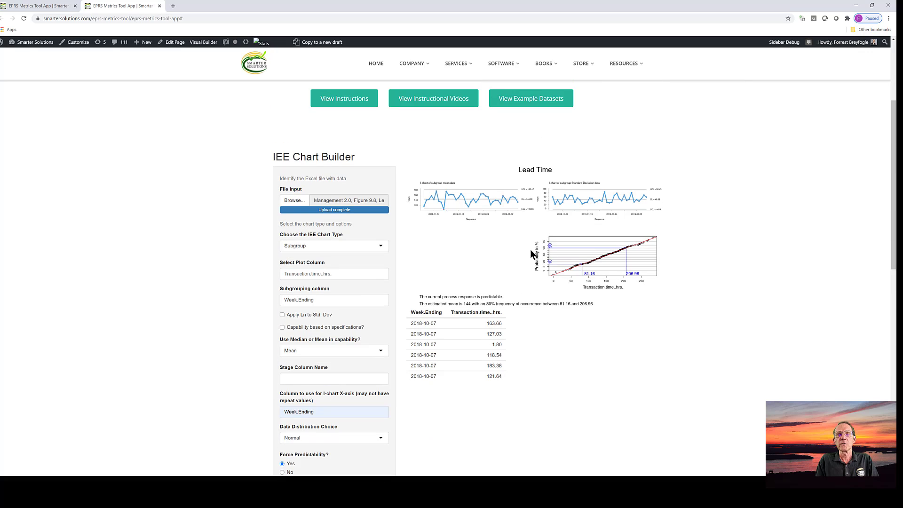
{"action": "right_click", "coordinate": [553, 231]}
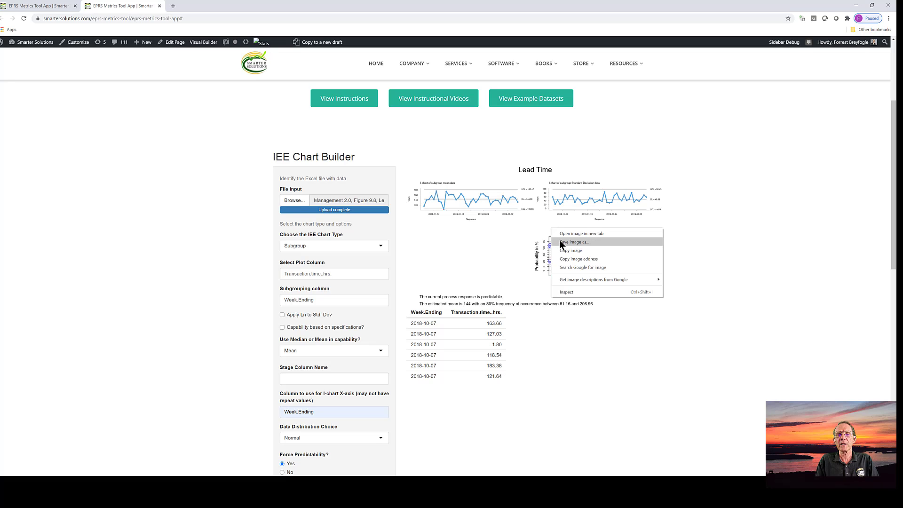
{"action": "left_click", "coordinate": [519, 227]}
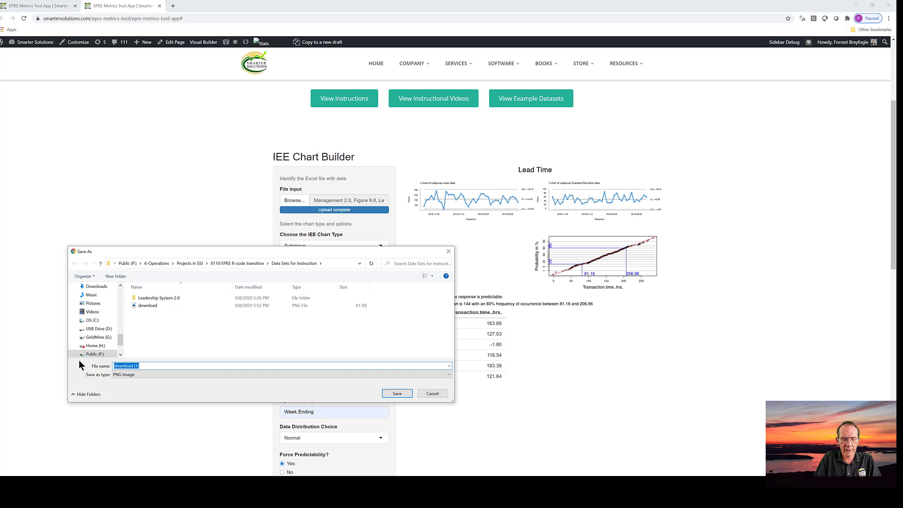
{"action": "type", "text": "F"}
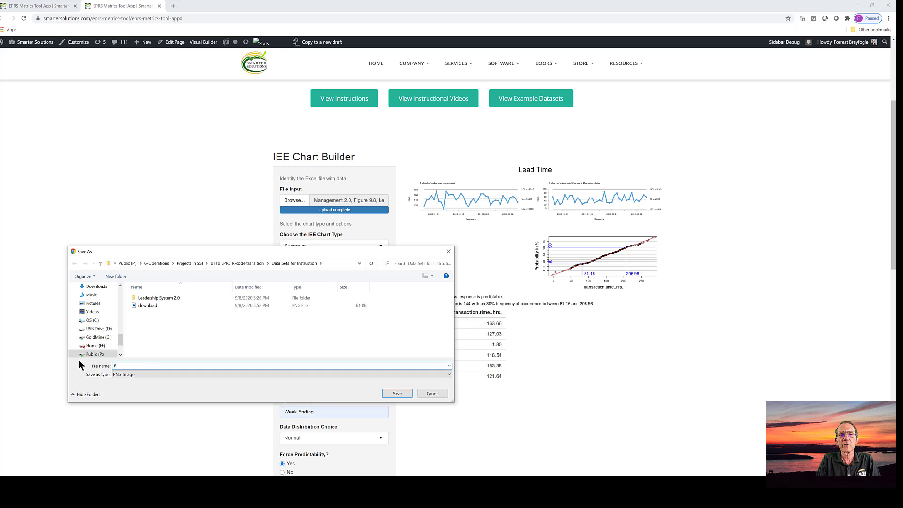
{"action": "key", "text": "BackSpace"}
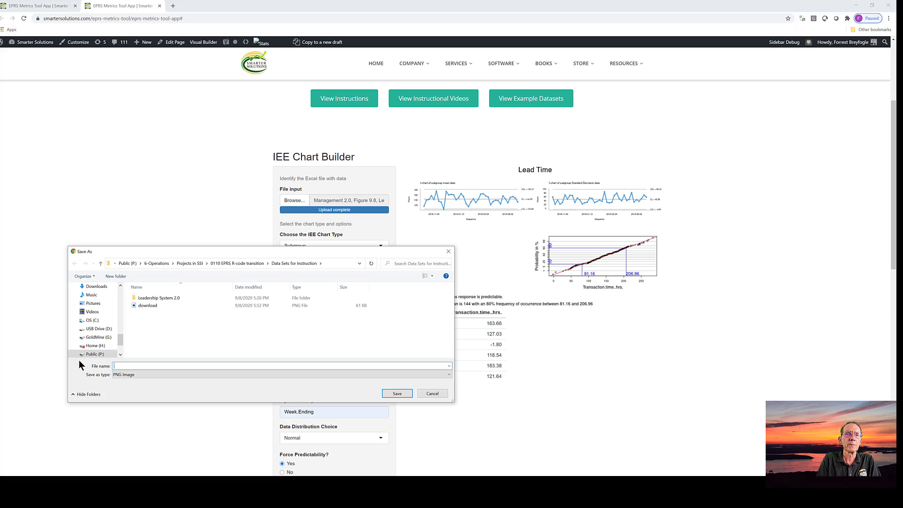
{"action": "type", "text": "Managem"}
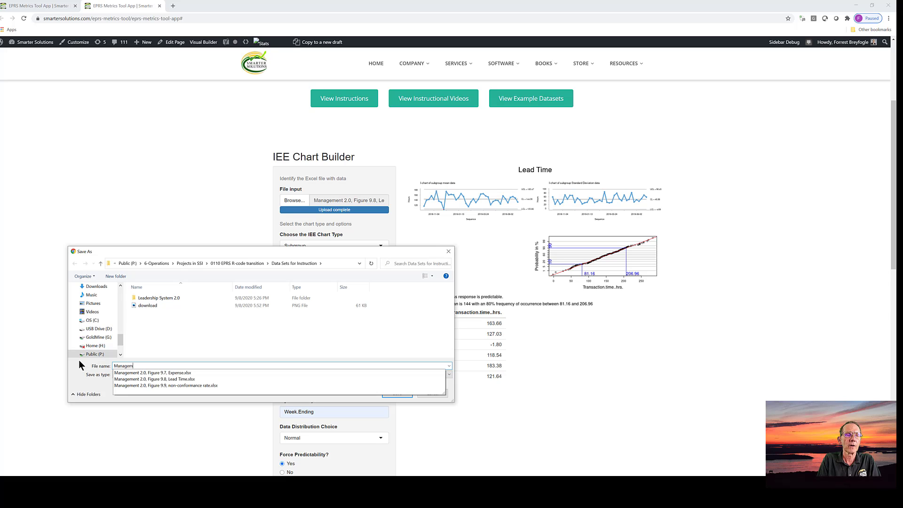
{"action": "type", "text": "ent 2.0"}
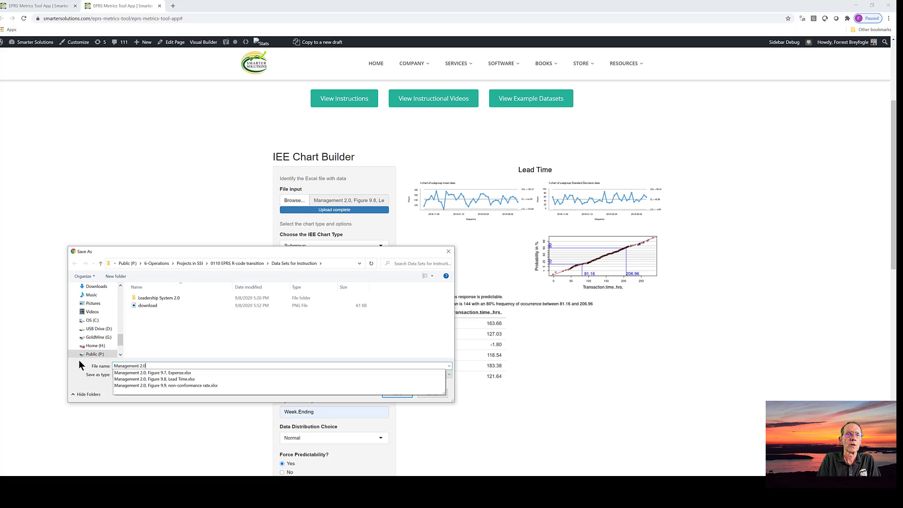
{"action": "type", "text": ", Figure"}
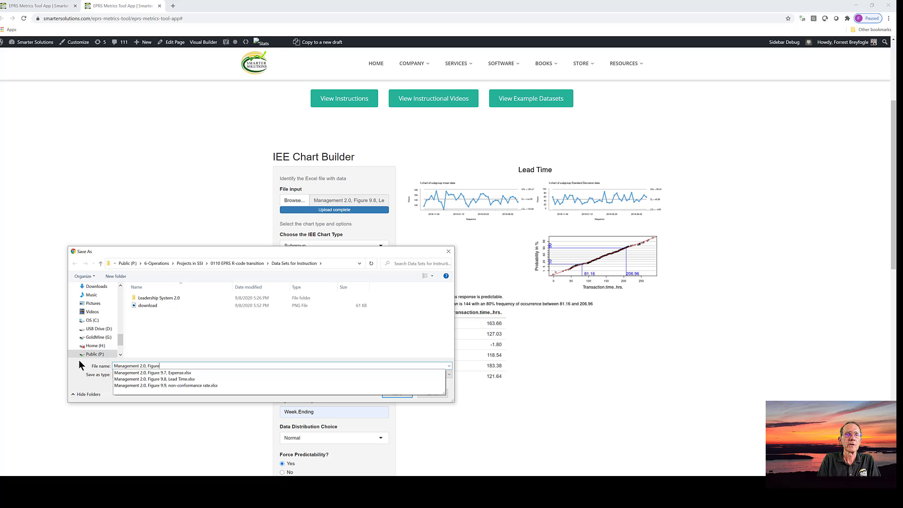
{"action": "type", "text": " 9.8"}
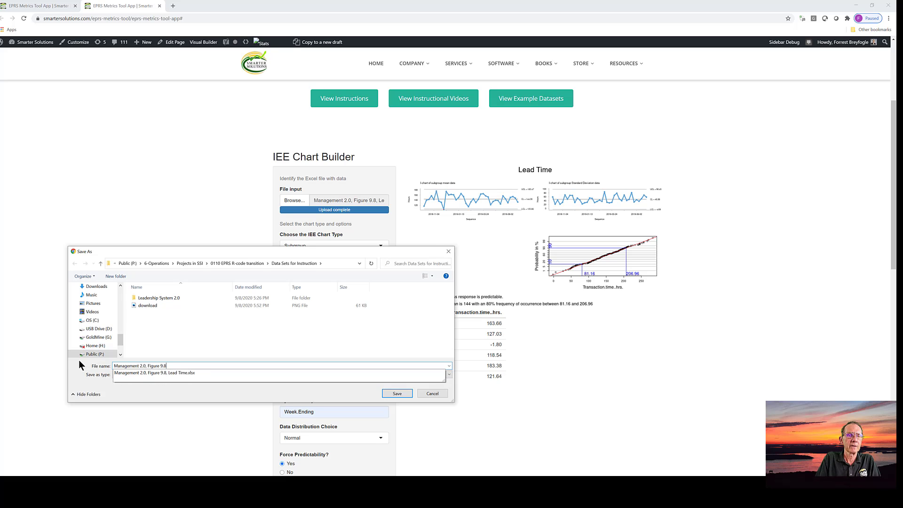
{"action": "left_click", "coordinate": [398, 393]}
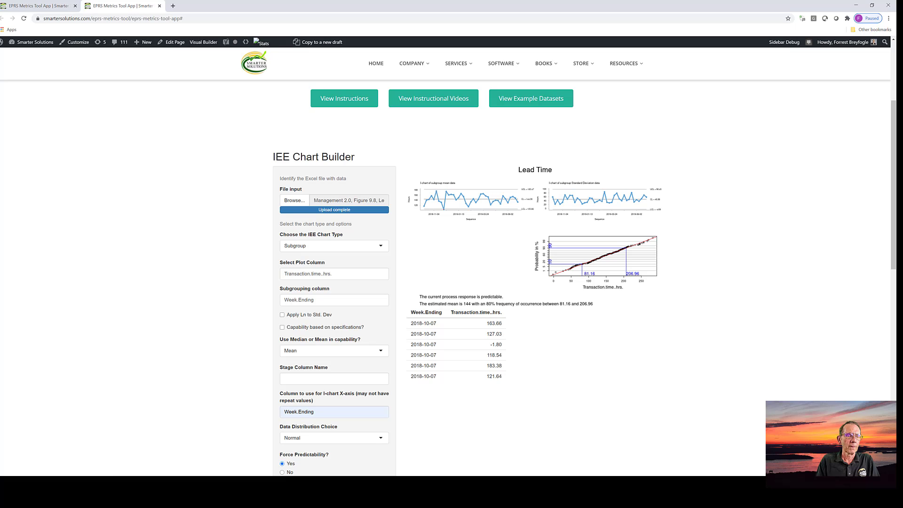
{"action": "left_click", "coordinate": [66, 487]}
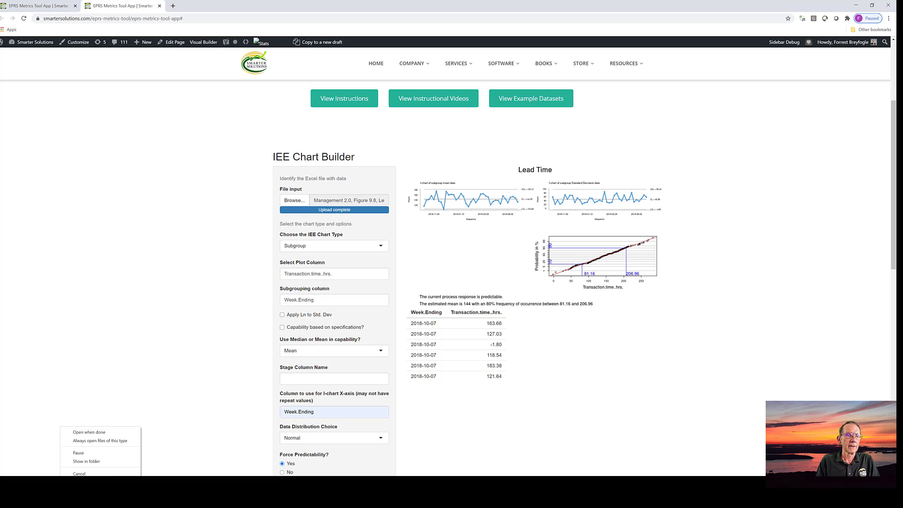
{"action": "left_click", "coordinate": [95, 435]}
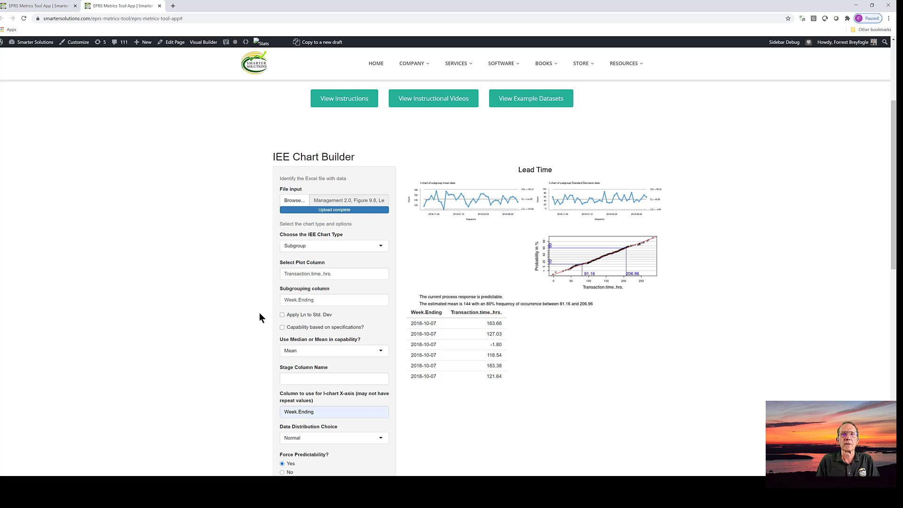